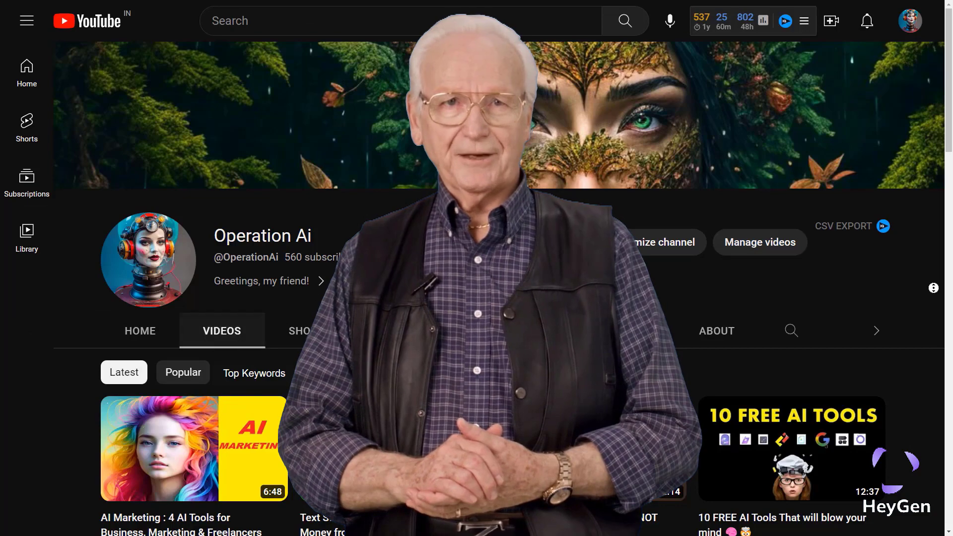
Scroll down through the YouTube channel's Videos grid and back up to the top
scroll(476, 298, down, 5)
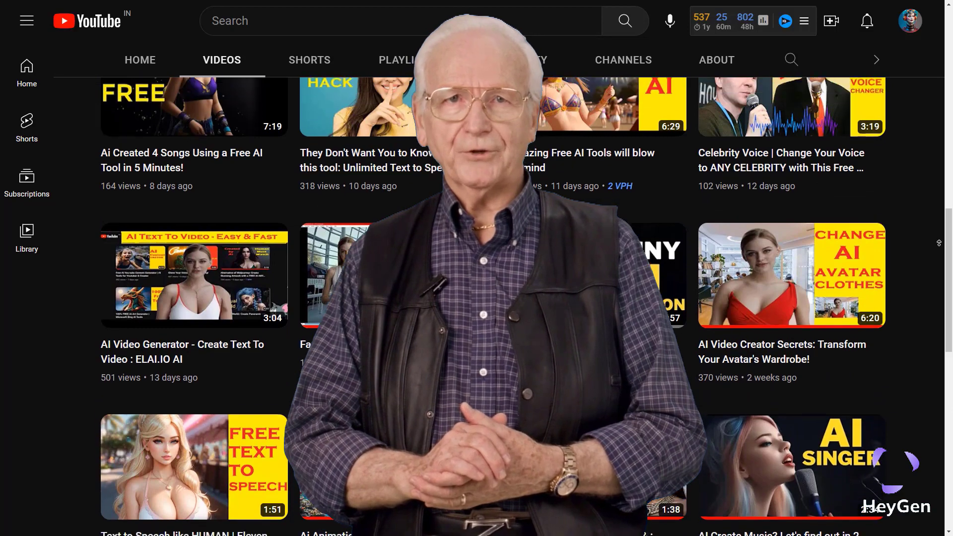
scroll(939, 243, up, 6)
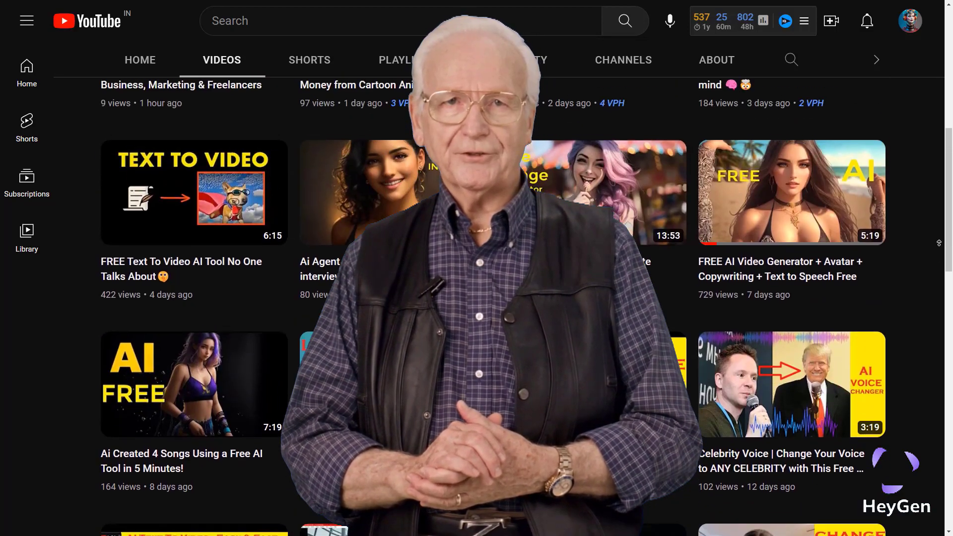
scroll(938, 242, up, 5)
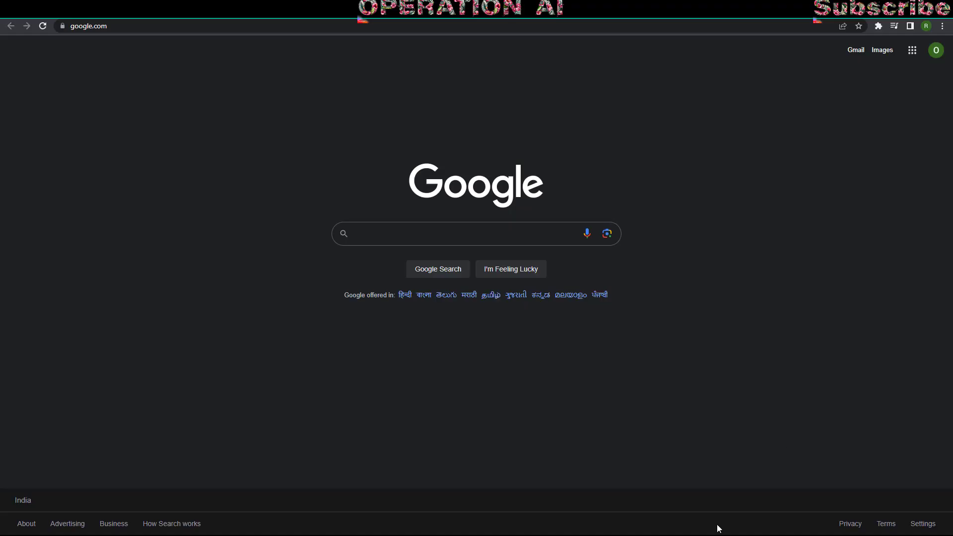
Search Google for 'HeyGen AI' and open the official heygen.com result
click(420, 242)
text(Hey)
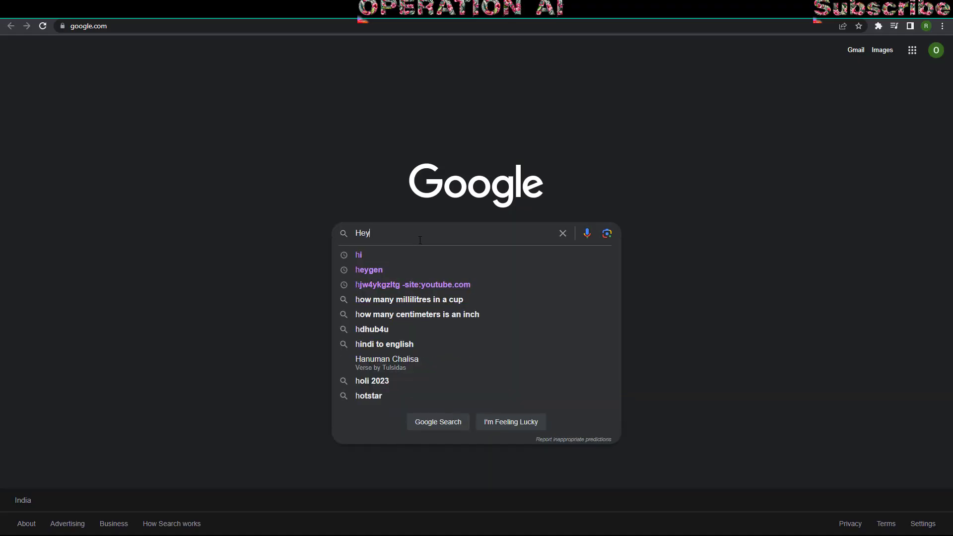
text(Gen AI)
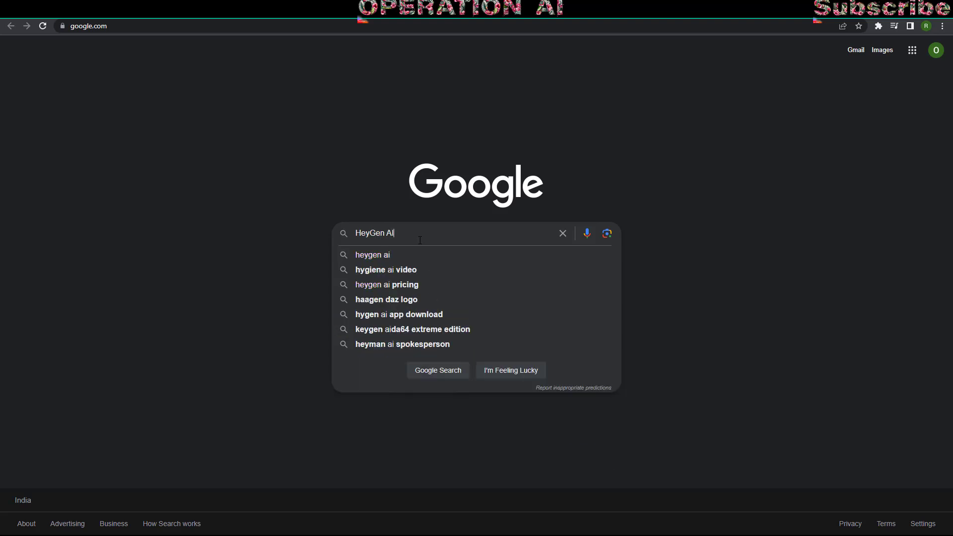
key(Return)
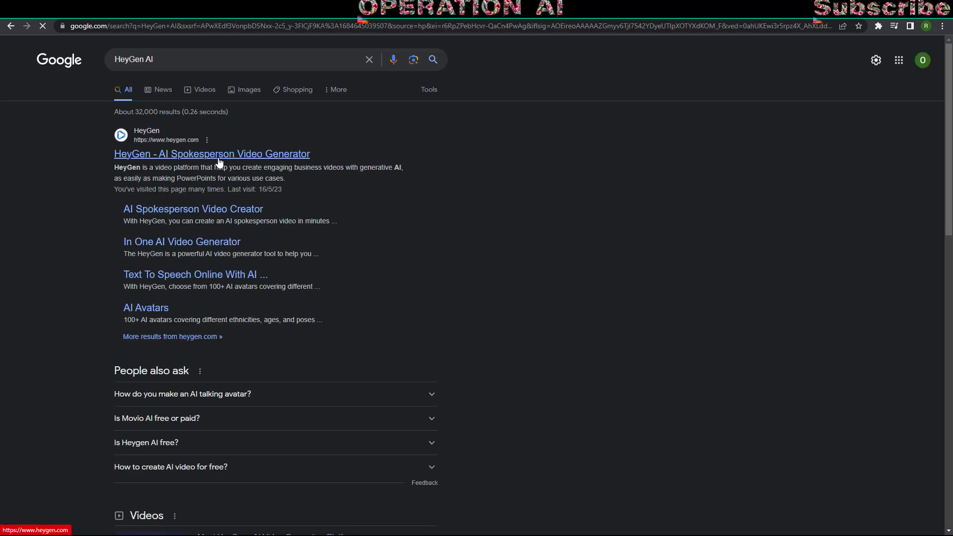
click(219, 158)
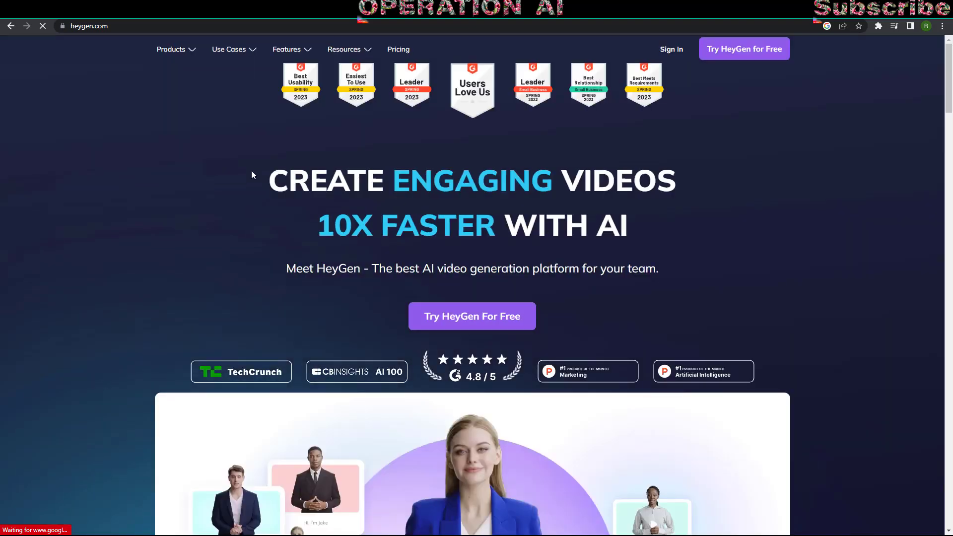
Launch HeyGen's free web app, sign in with a Google account, and return to Home
scroll(496, 313, down, 3)
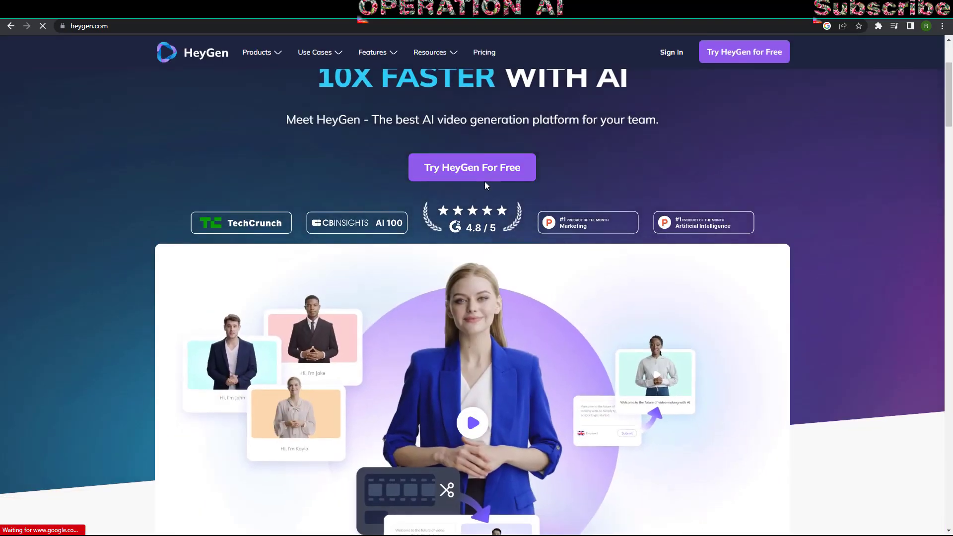
click(484, 175)
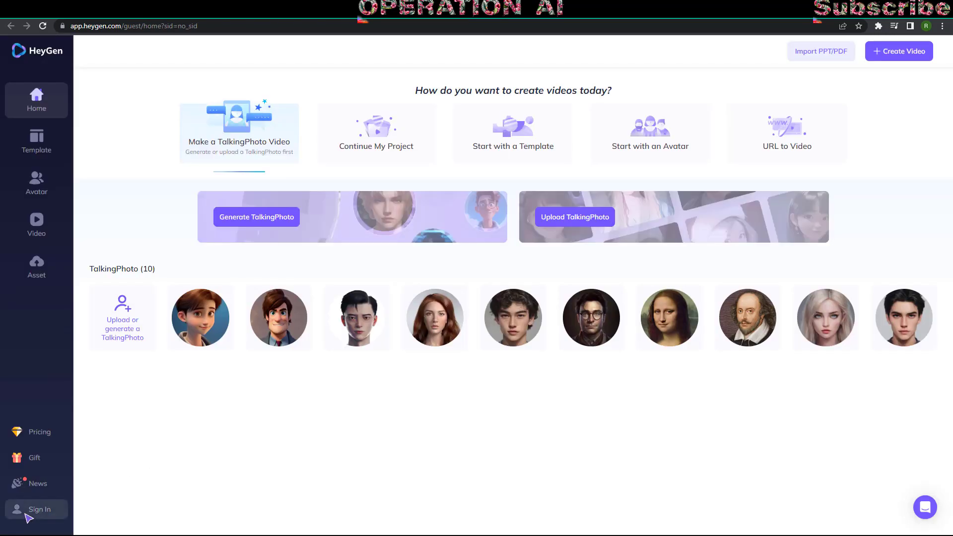
click(47, 516)
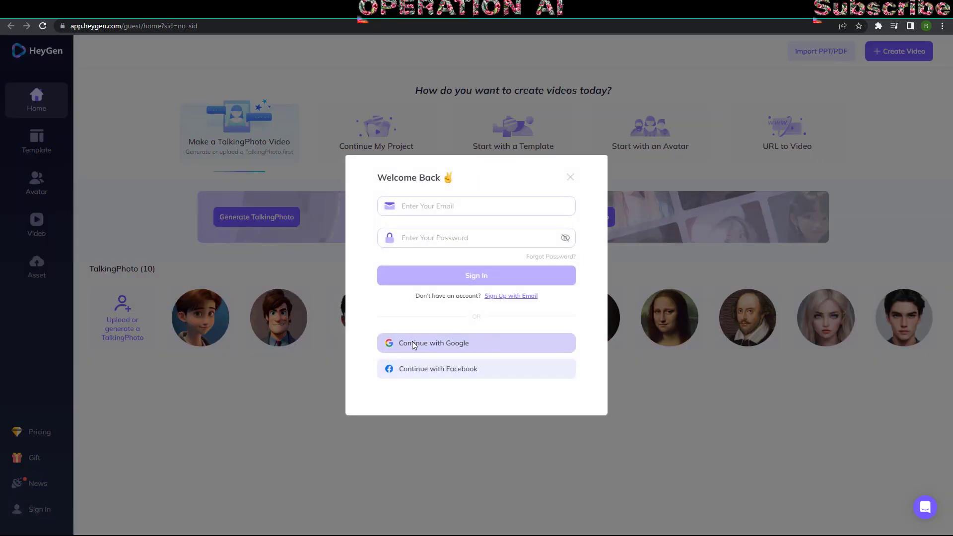
click(433, 347)
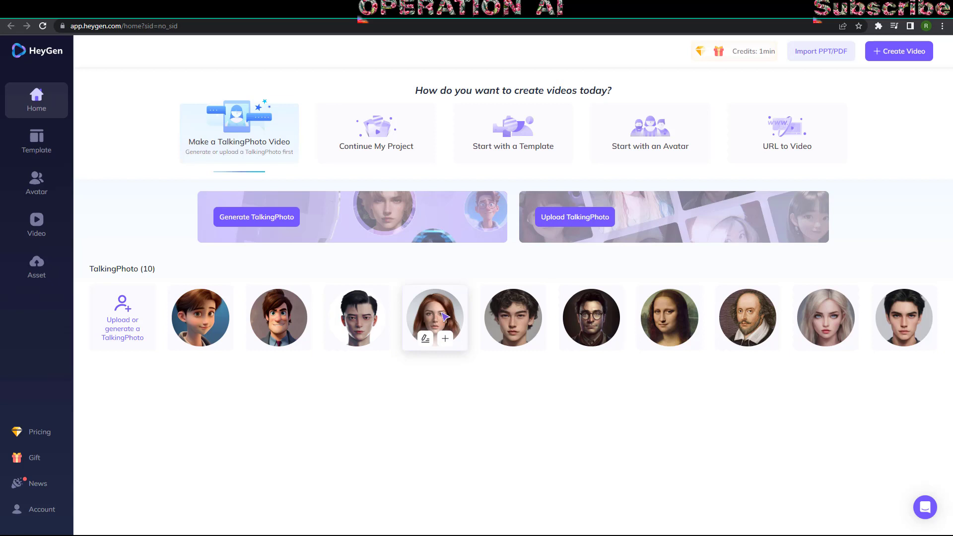
click(34, 99)
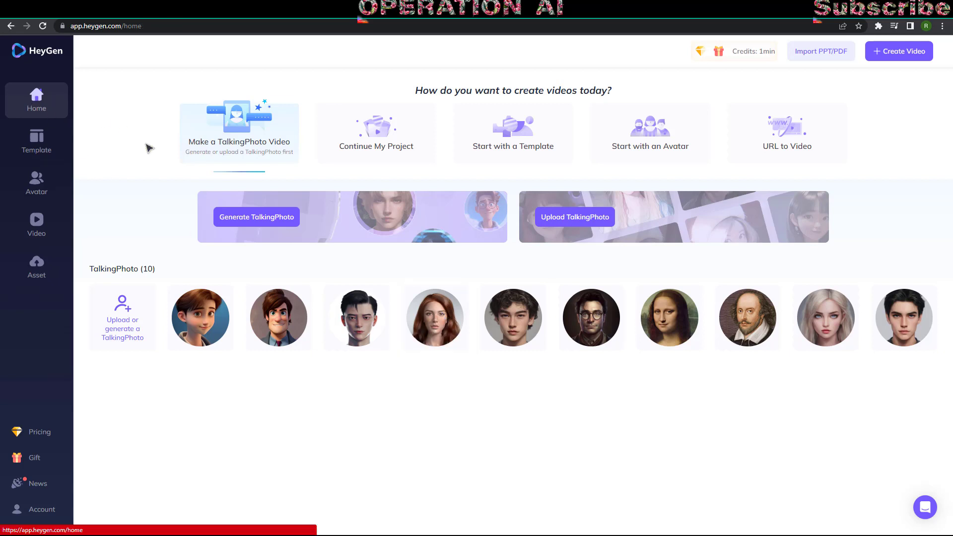
Upload the third Downloads image, the pink-haired portrait, as a TalkingPhoto and start a video from it
click(121, 326)
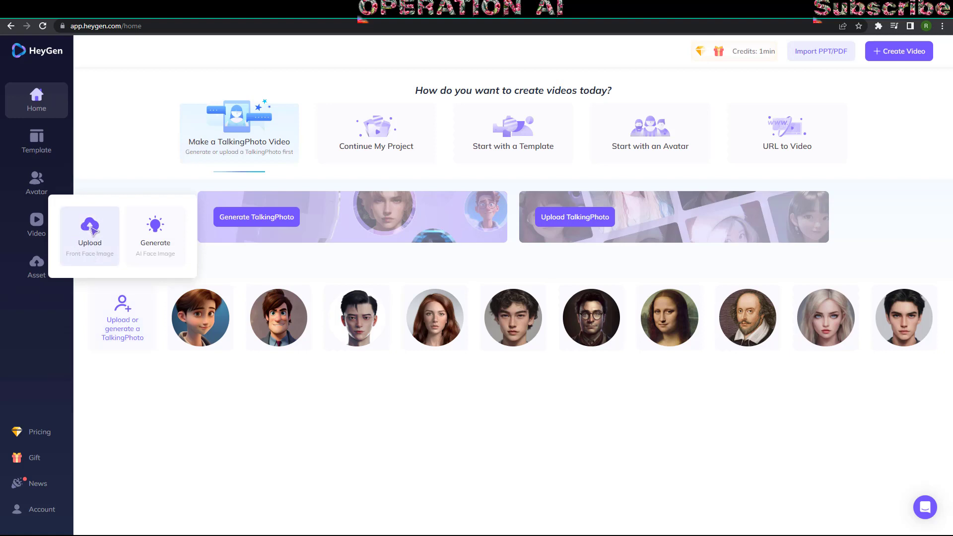
click(92, 229)
scroll(489, 154, up, 1)
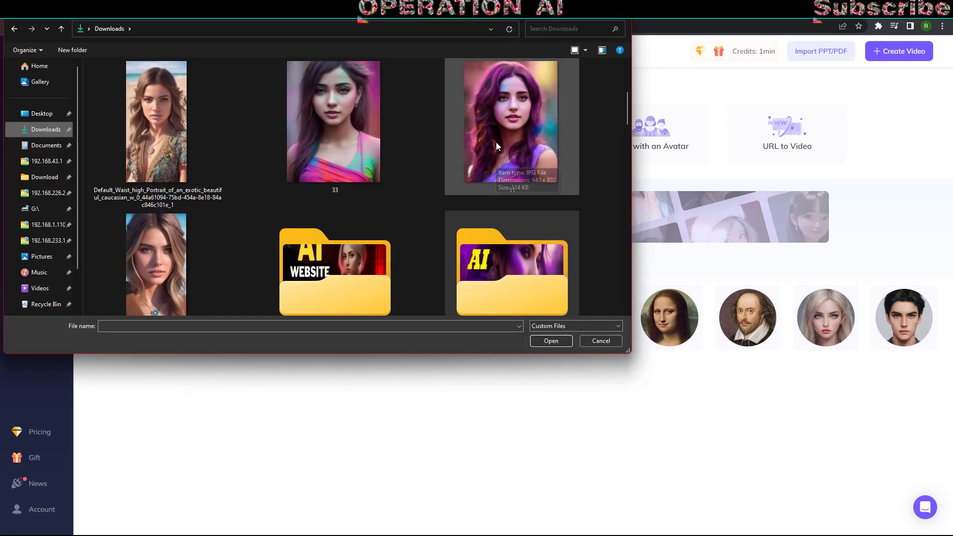
right_click(496, 142)
click(528, 150)
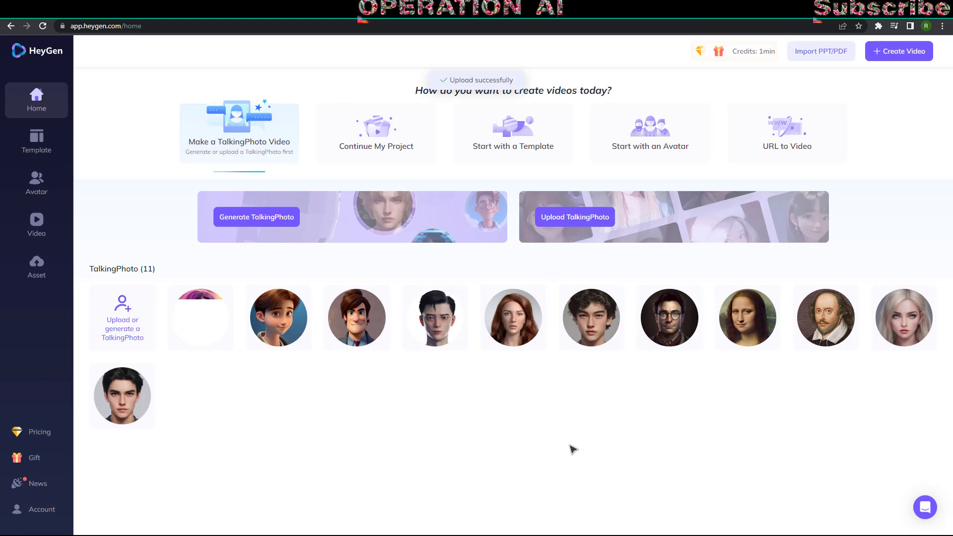
click(197, 317)
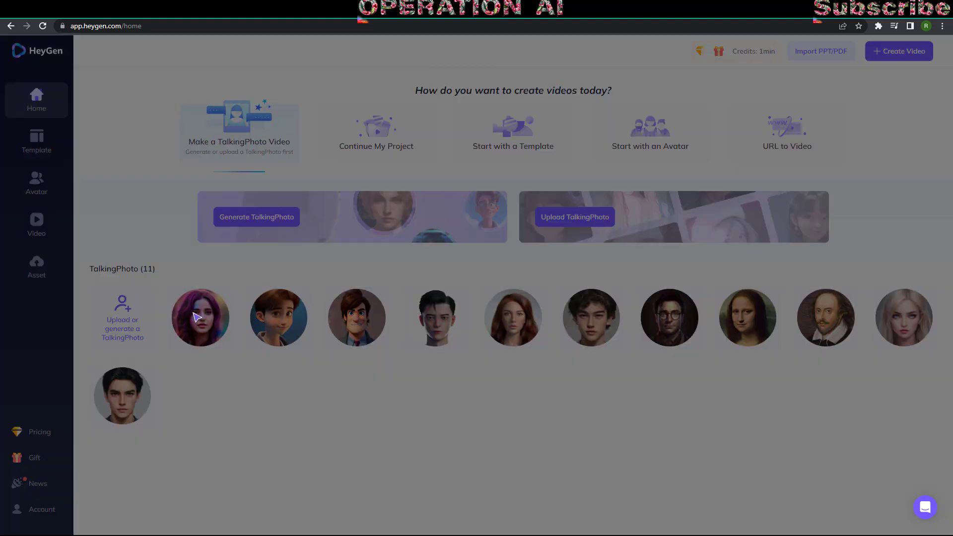
click(559, 424)
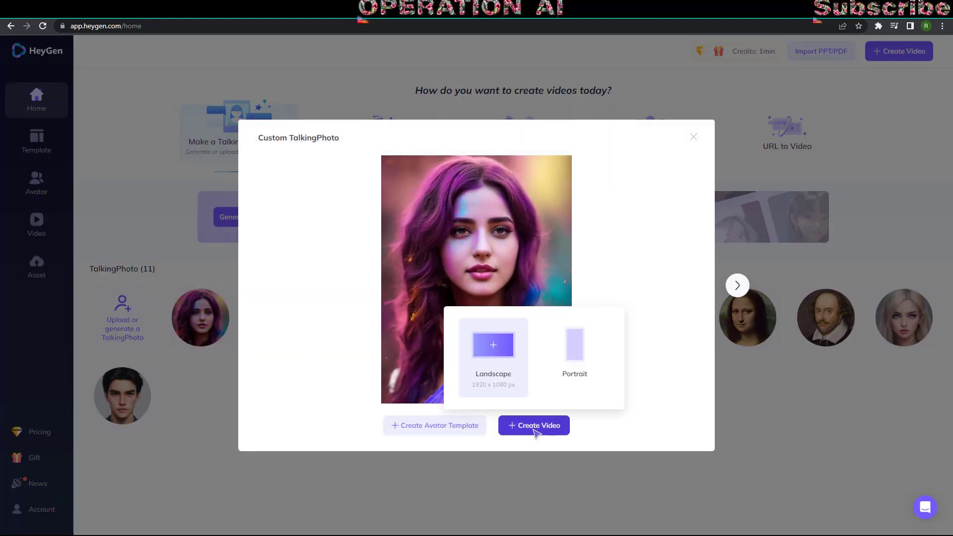
Make a Landscape video with the pasted 'Welcome, lovely viewers!' script and submit it directly for rendering
click(542, 435)
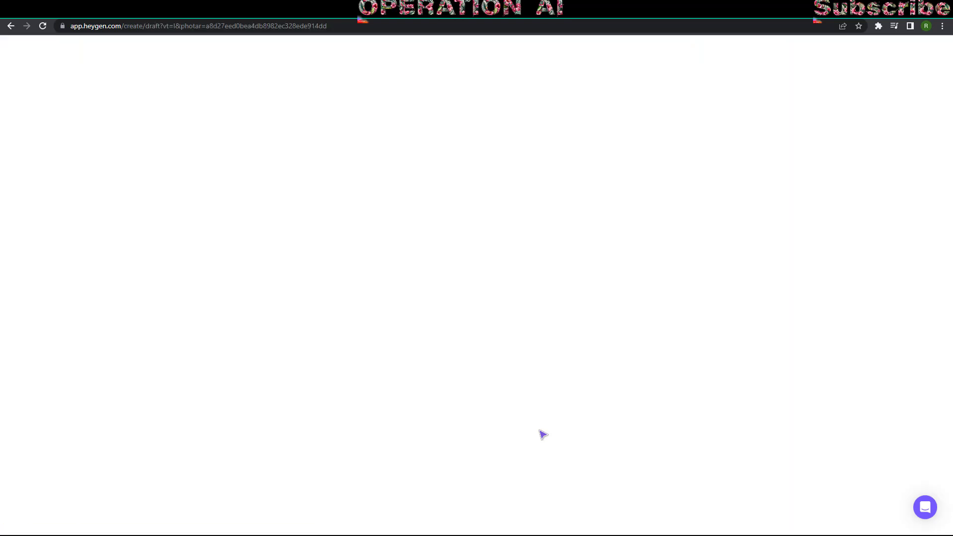
right_click(247, 385)
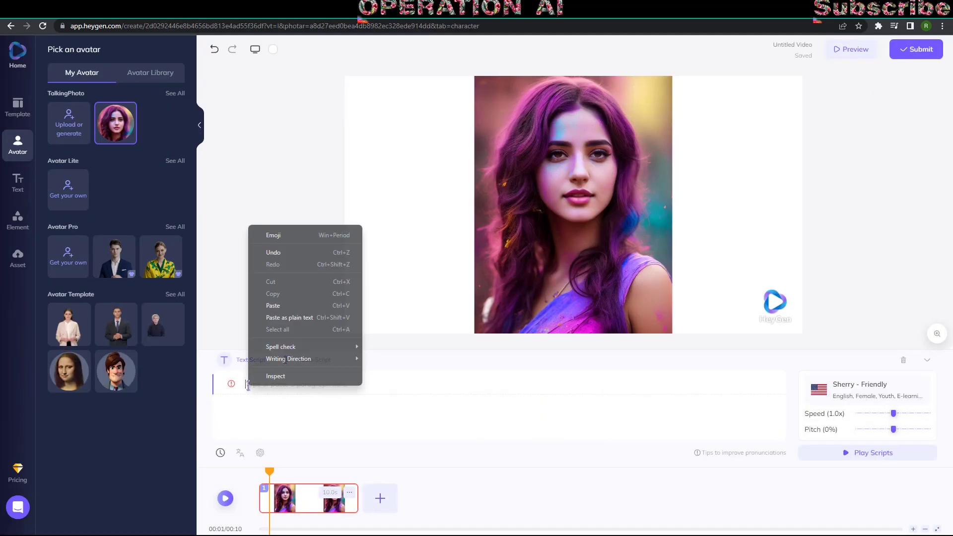
click(274, 306)
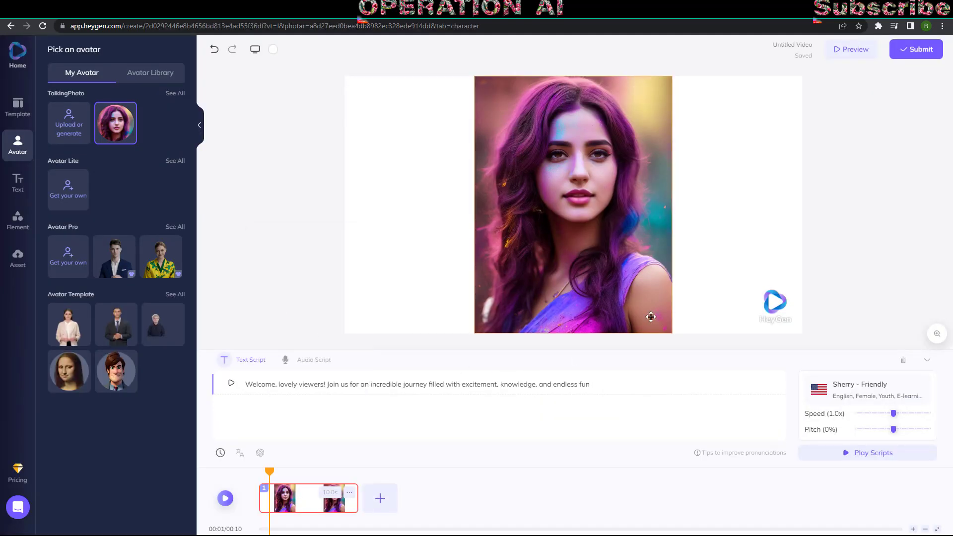
click(922, 51)
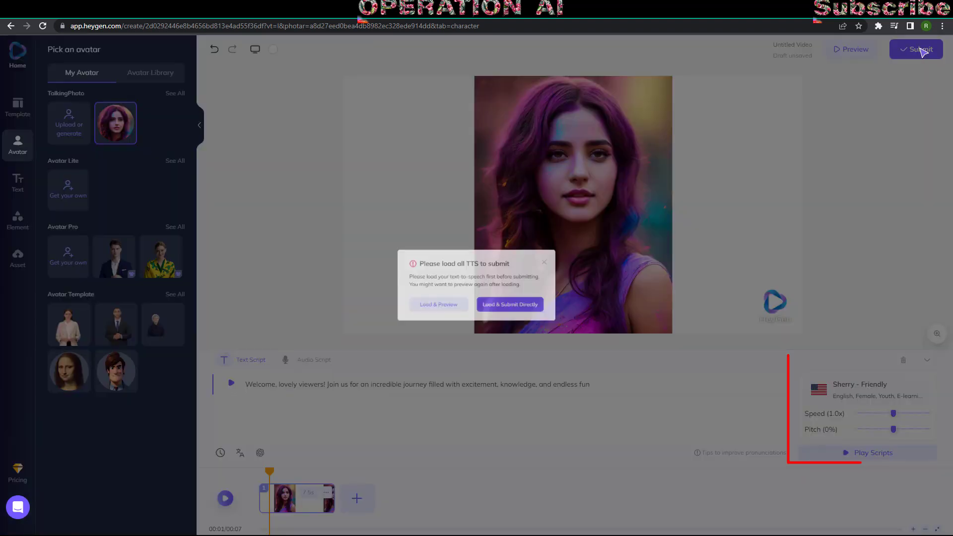
click(533, 311)
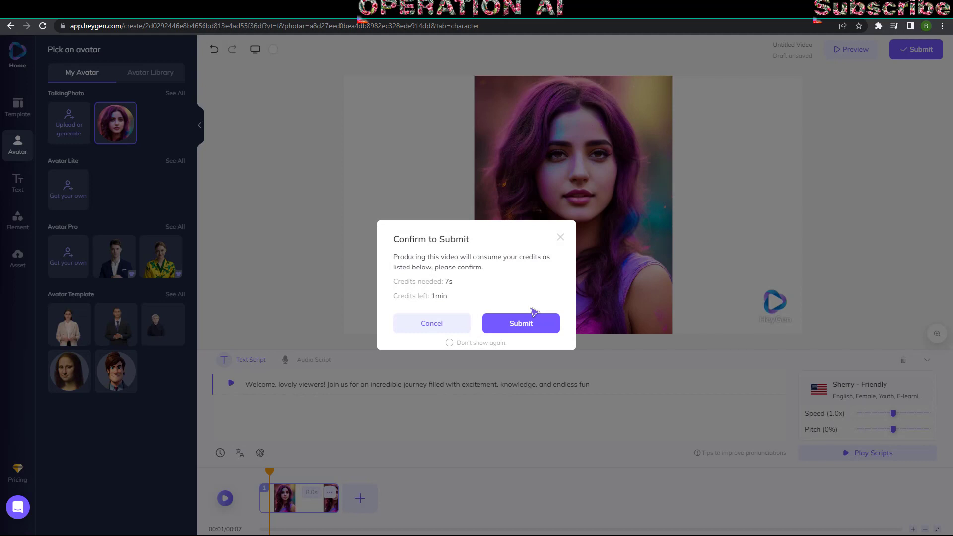
click(526, 328)
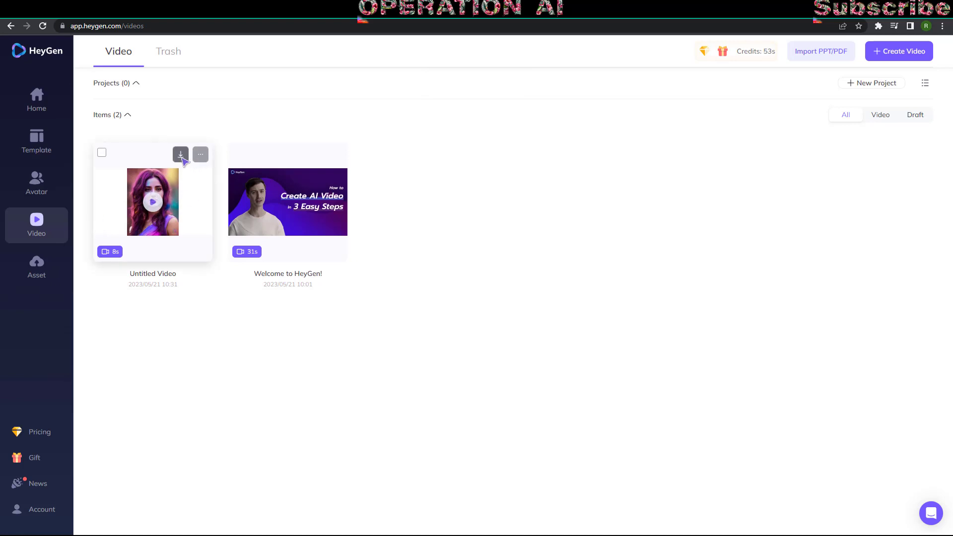
Download the finished pink-haired video as Untitled Video (5).mp4 and open it
click(180, 156)
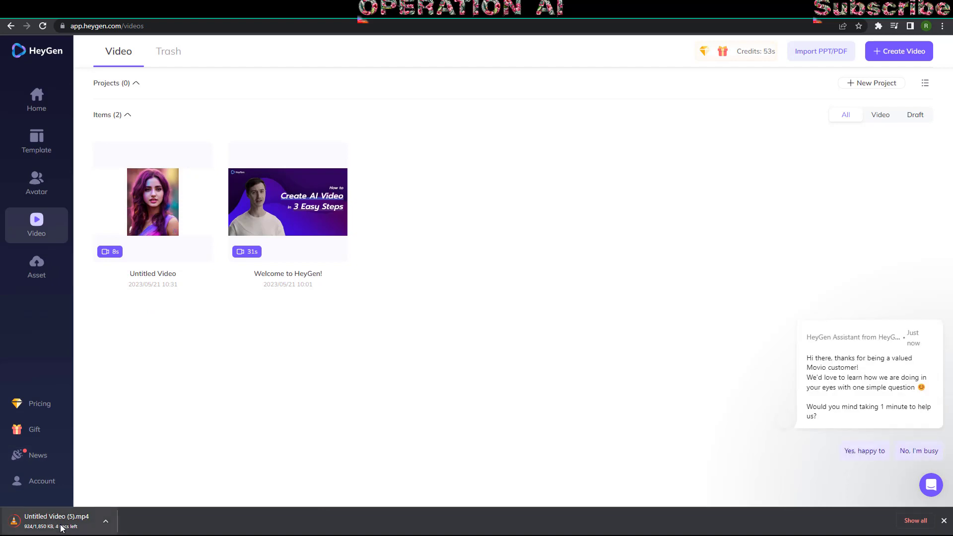
click(56, 525)
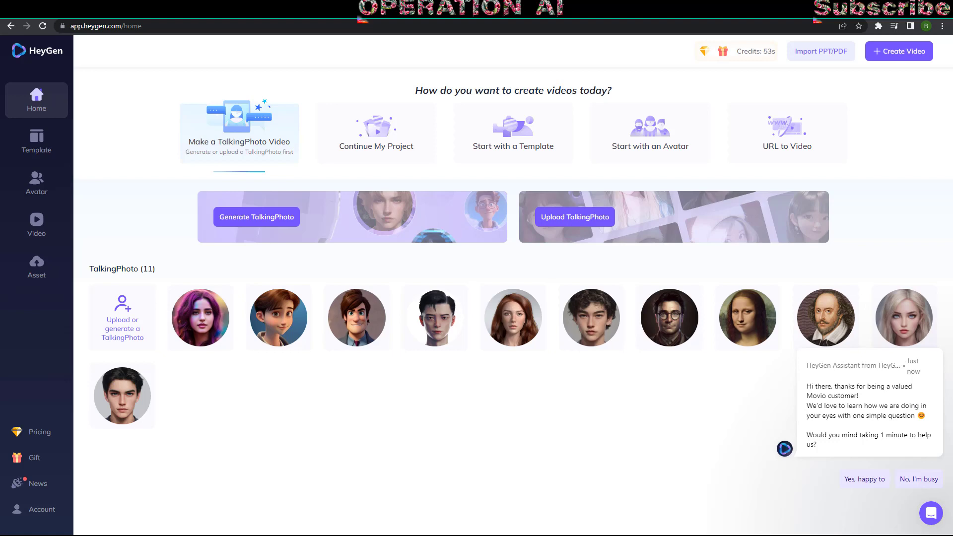
Upload image 22 from Downloads as a new TalkingPhoto and open the rainbow-haired portrait
click(123, 320)
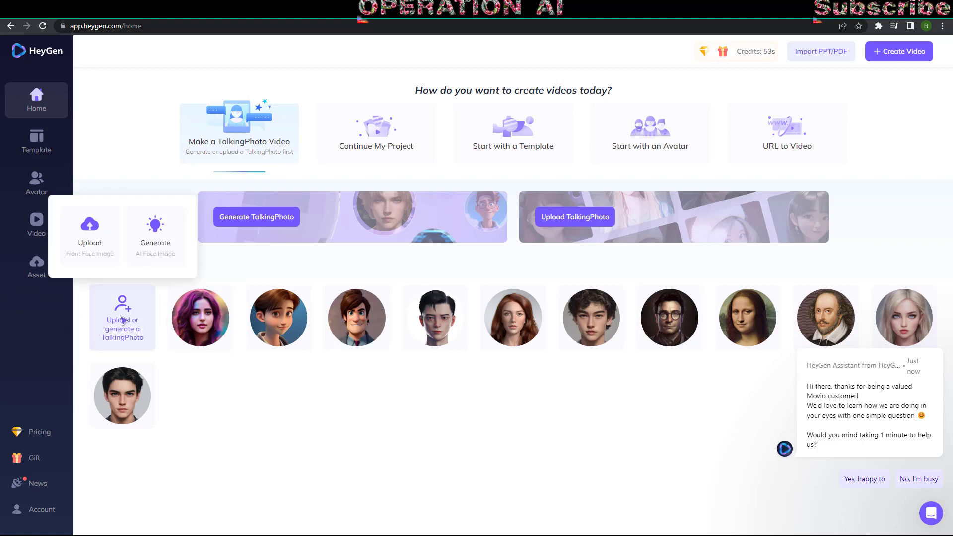
click(96, 239)
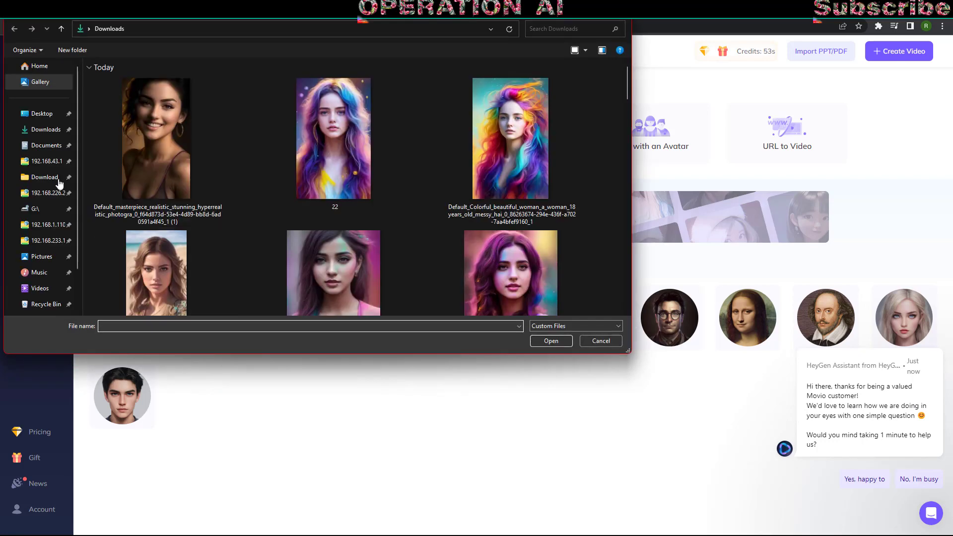
click(46, 129)
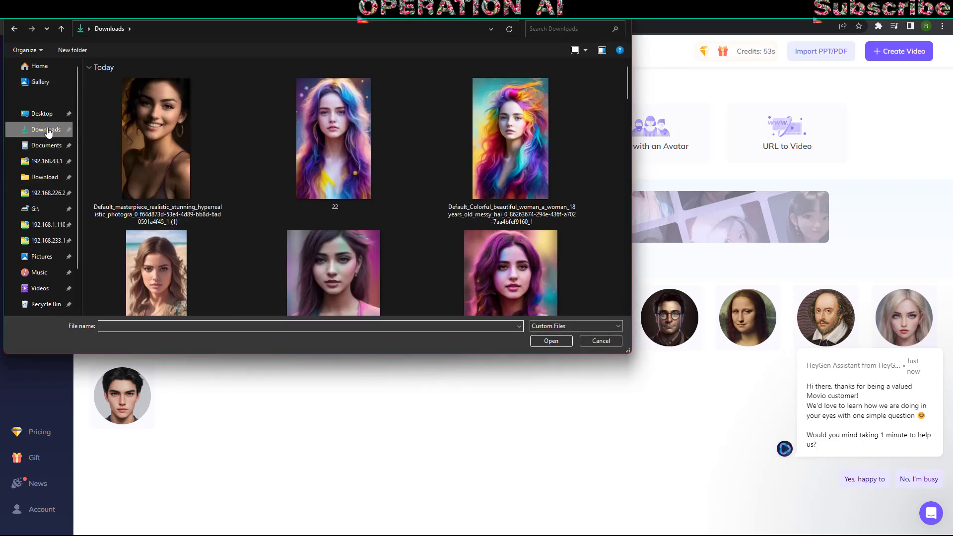
click(336, 148)
right_click(336, 147)
click(363, 153)
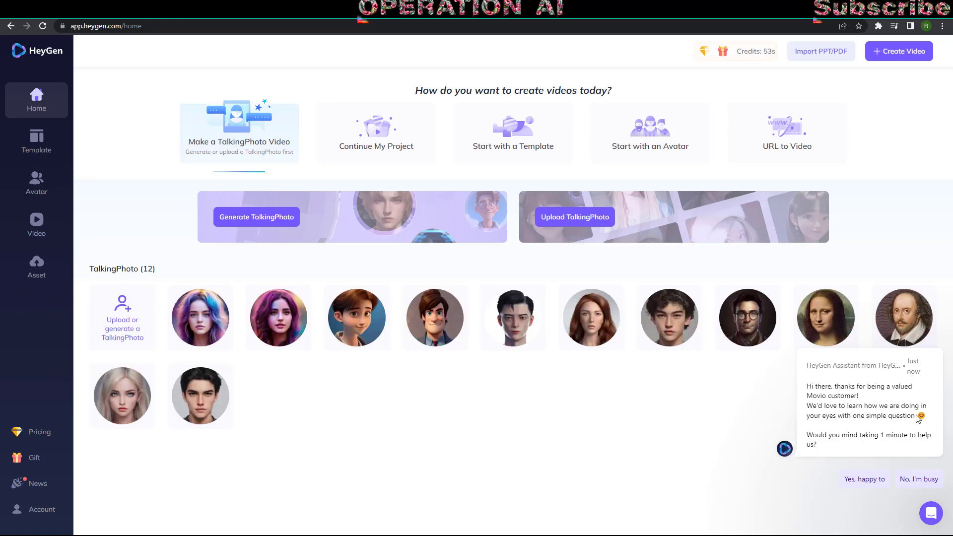
click(203, 316)
Start a video of the rainbow-haired portrait, paste the 'A heartfelt welcome…' script, and submit directly
click(540, 426)
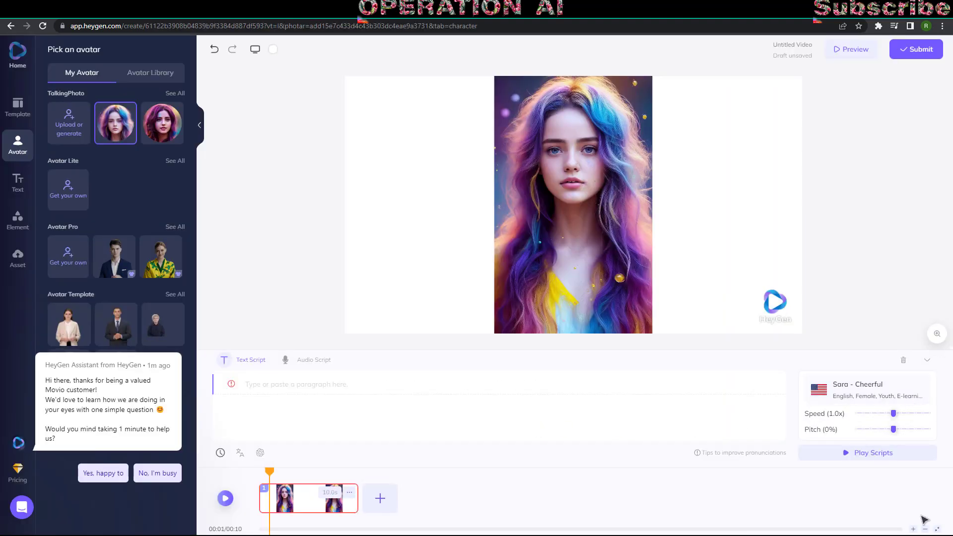
right_click(266, 386)
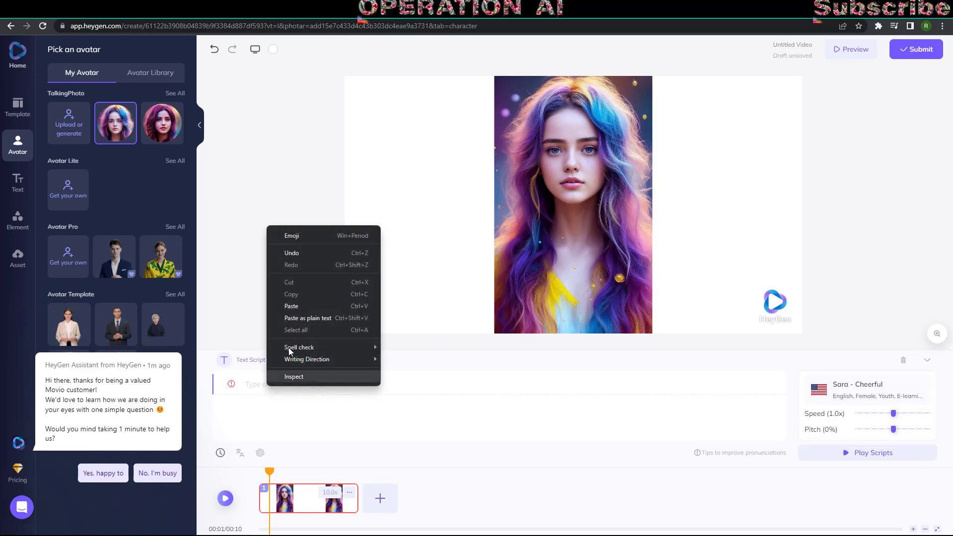
click(298, 306)
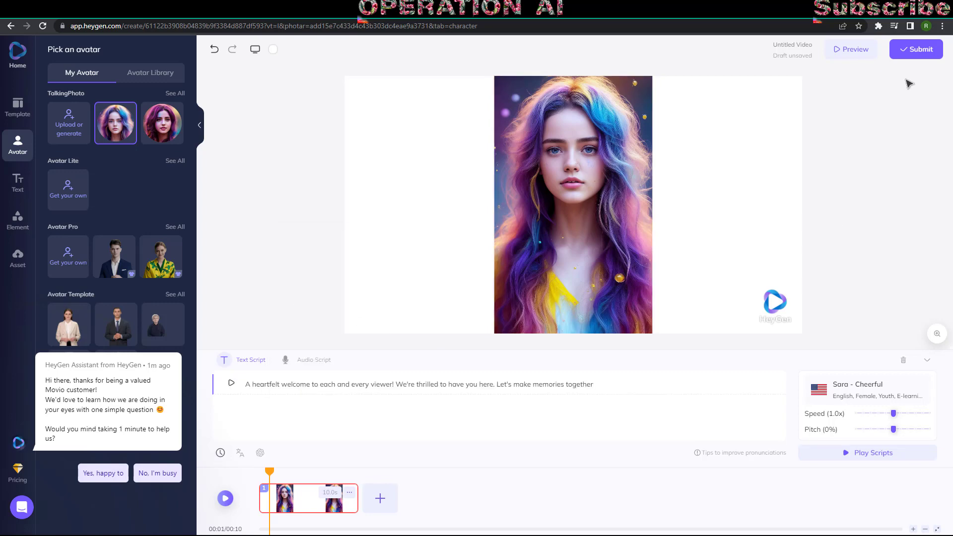
click(915, 49)
click(513, 304)
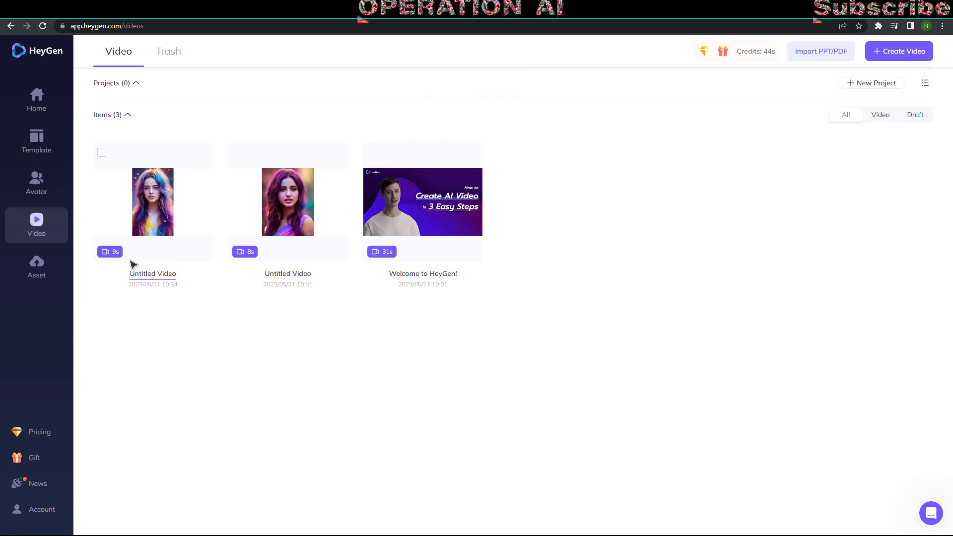
Download the first video card as Untitled Video (6).mp4 and open it for playback
mouse_move(158, 201)
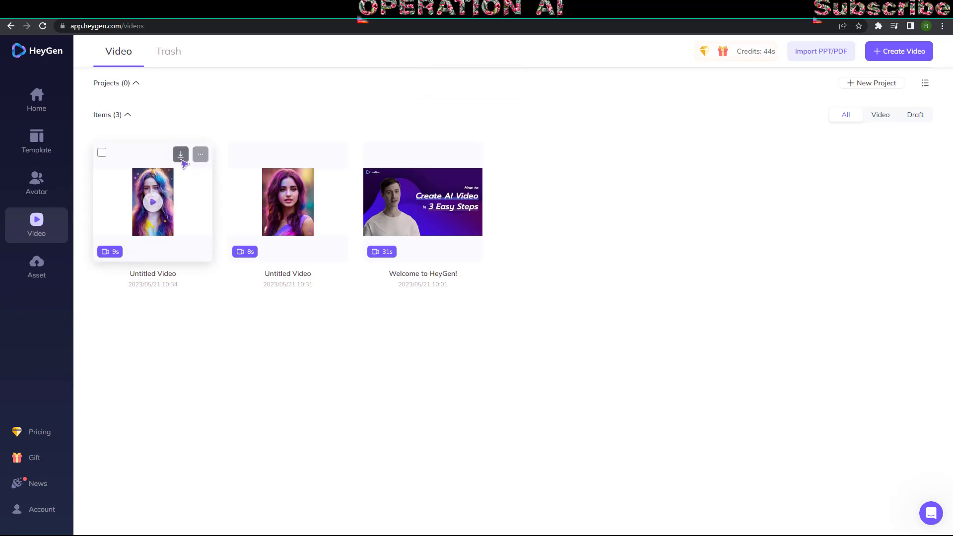
click(181, 156)
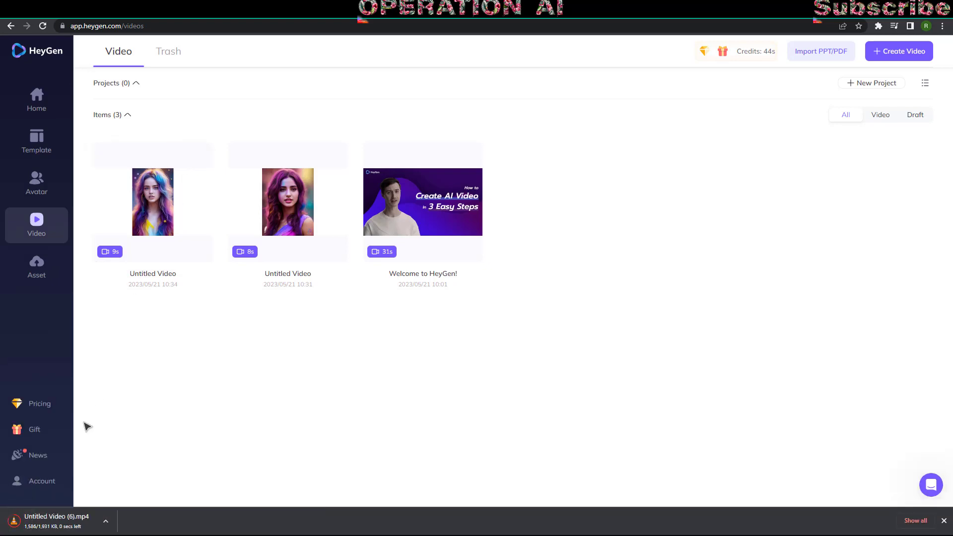
click(79, 519)
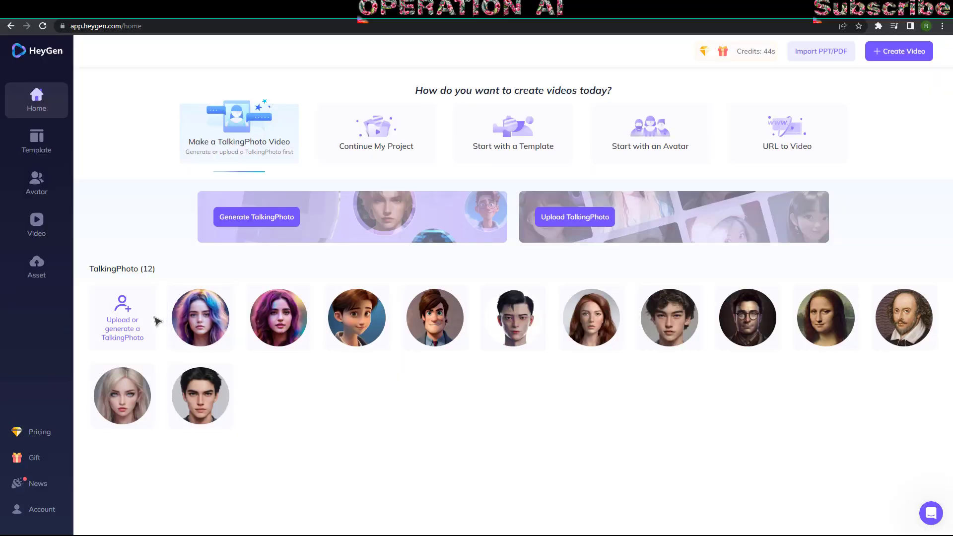
Upload image 33 from Downloads as a new talking photo and start a video from it
click(119, 320)
click(93, 234)
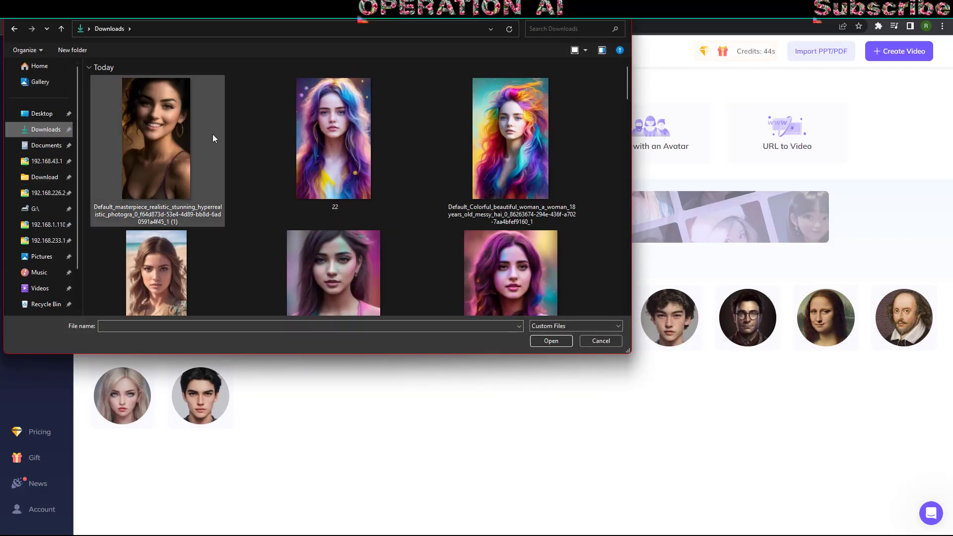
click(341, 141)
scroll(341, 141, down, 1)
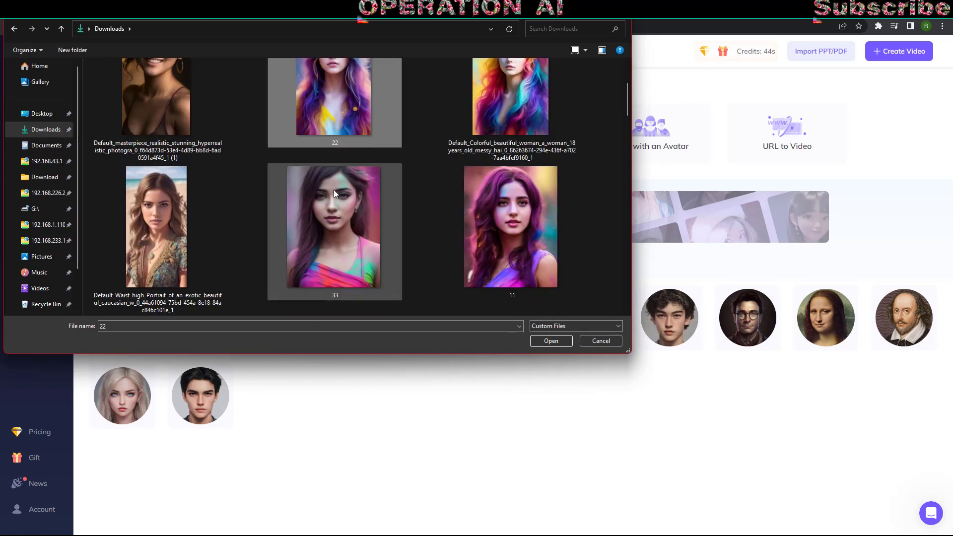
double_click(332, 228)
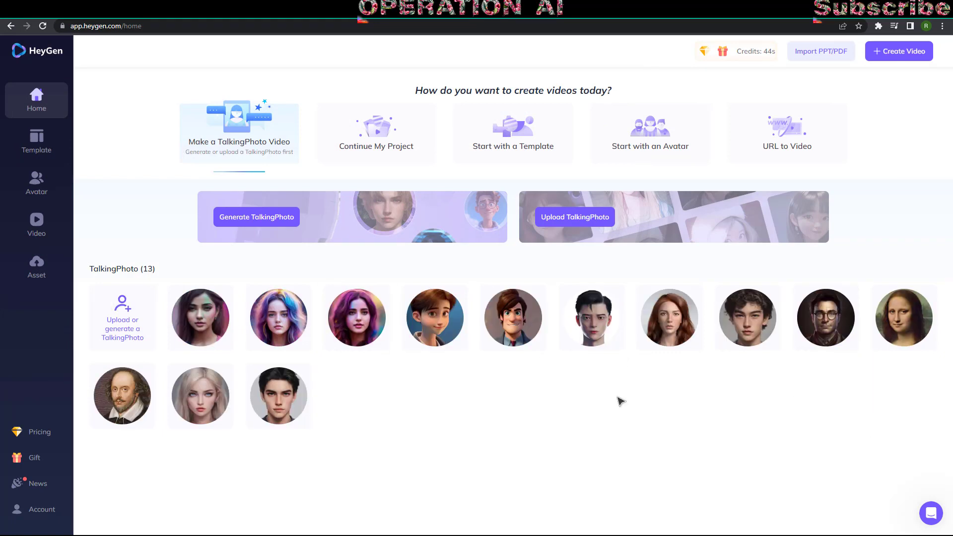
click(206, 322)
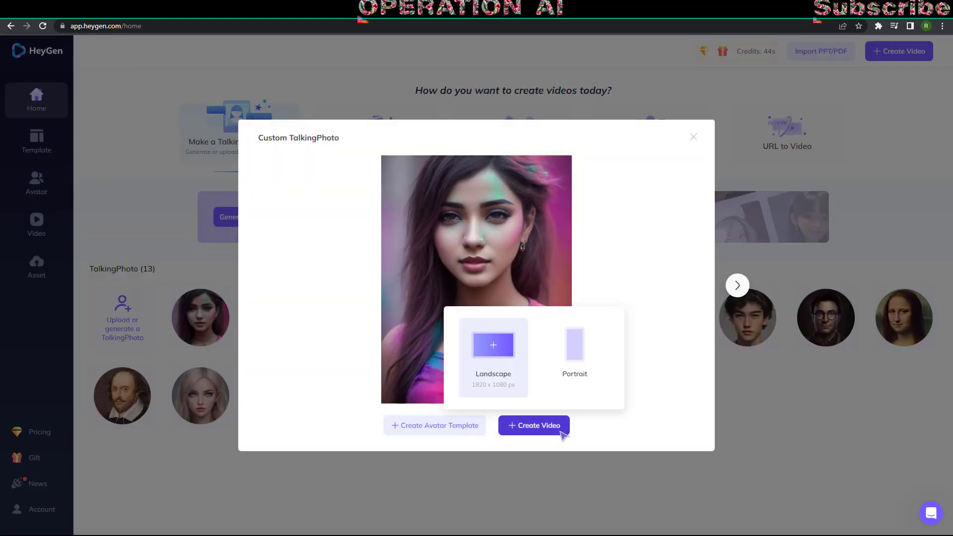
click(563, 435)
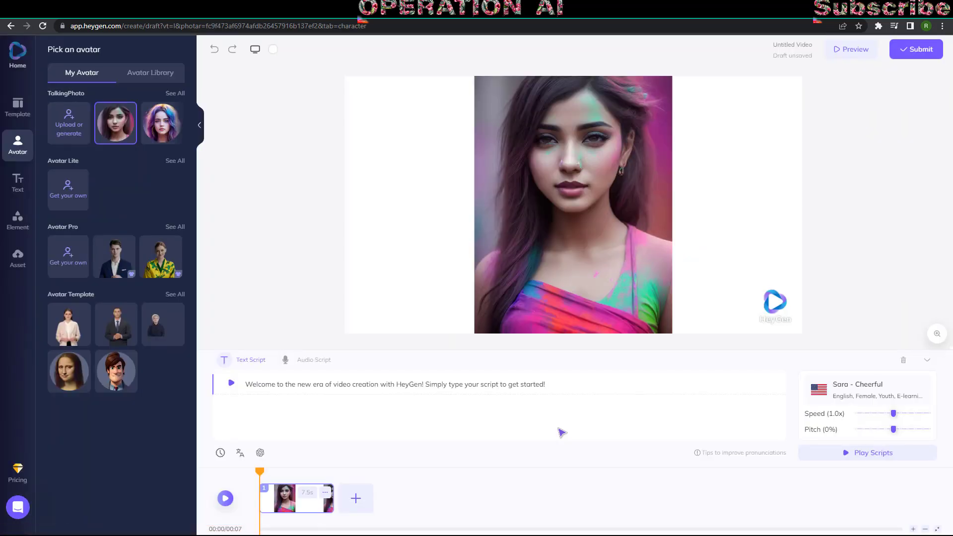
Replace the default script with the pasted 'Ladies and gentlemen…' welcome and submit directly
drag(546, 384, 240, 384)
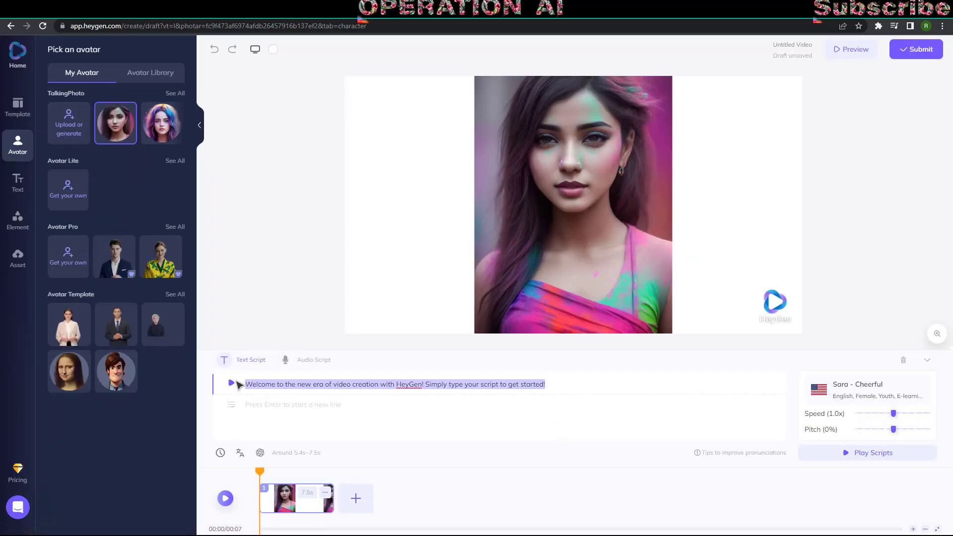
key(BackSpace)
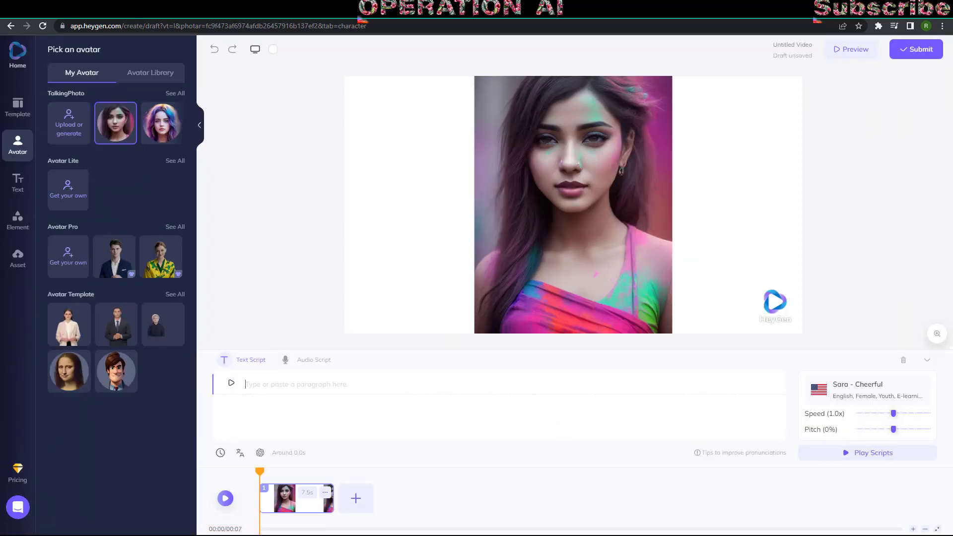
right_click(254, 382)
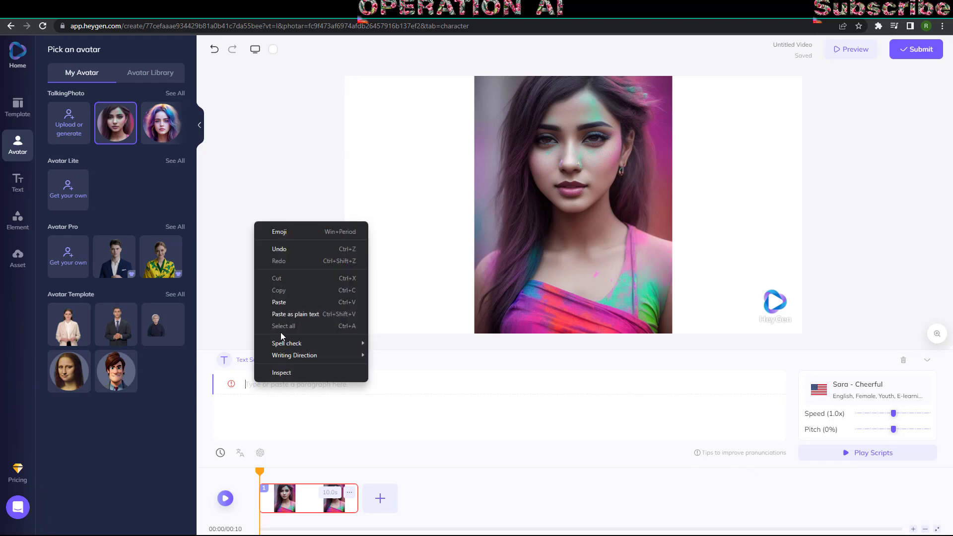
click(280, 299)
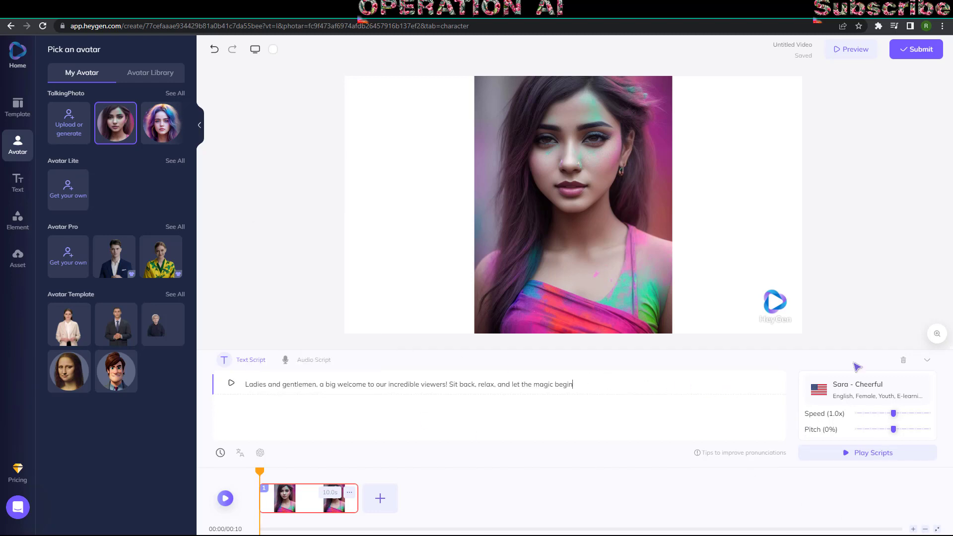
click(915, 49)
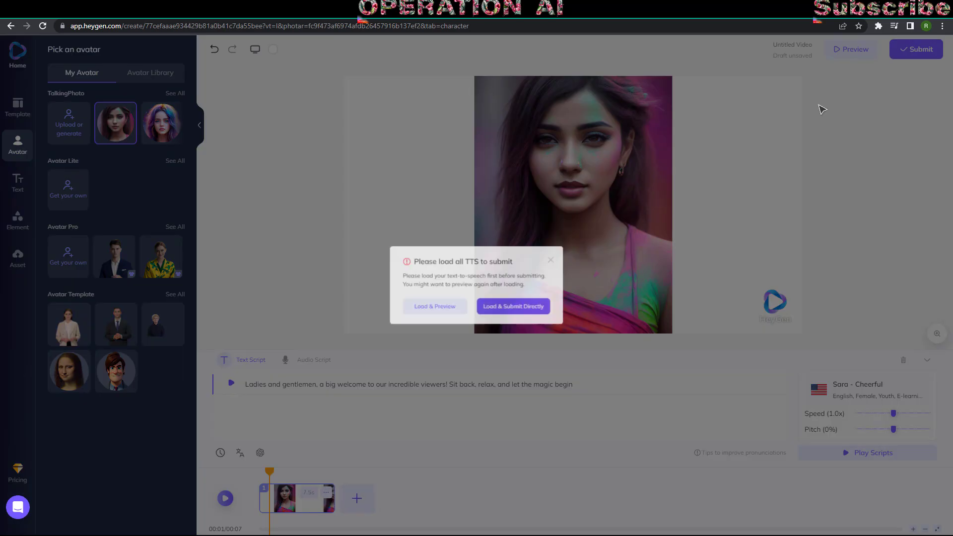
click(527, 316)
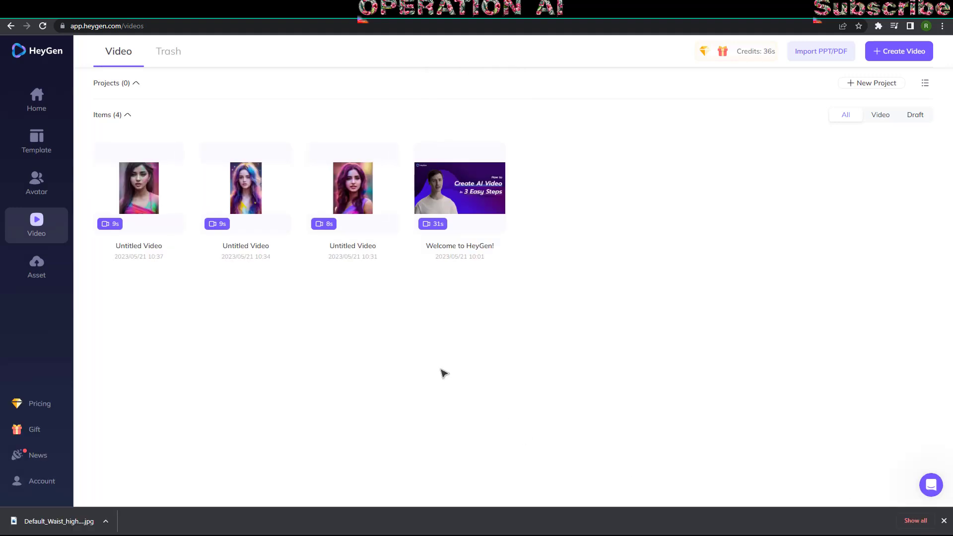
Download the newest rendered clip as Untitled Video (7).mp4 and open the file
mouse_move(142, 197)
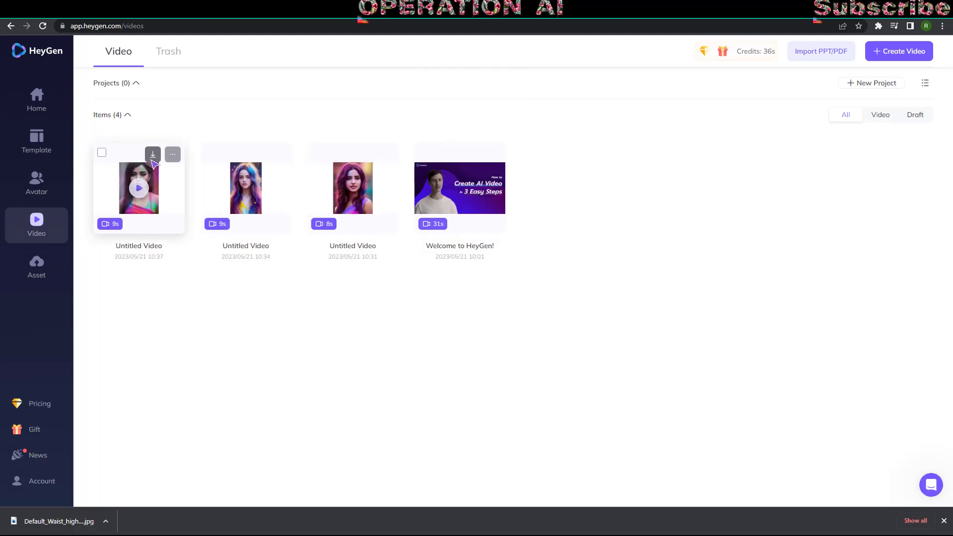
click(152, 160)
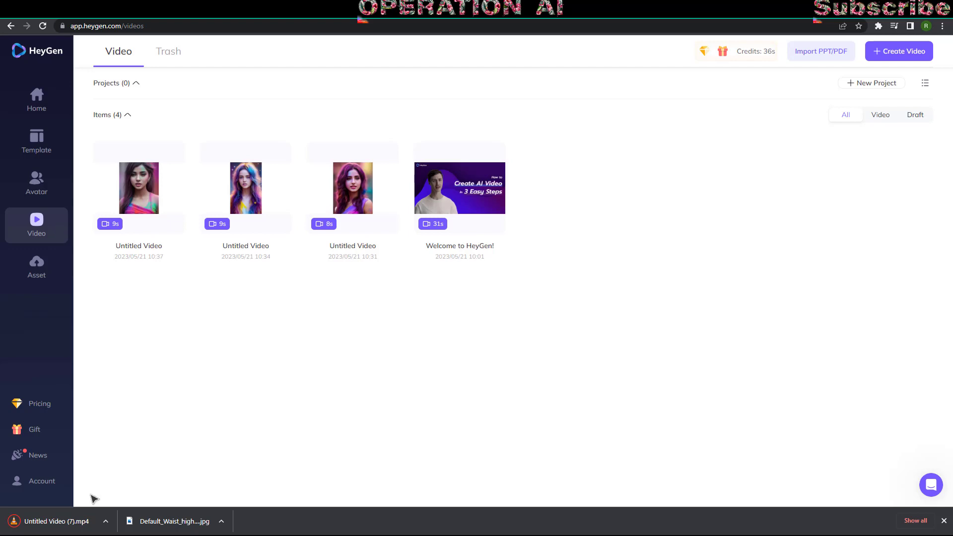
click(73, 521)
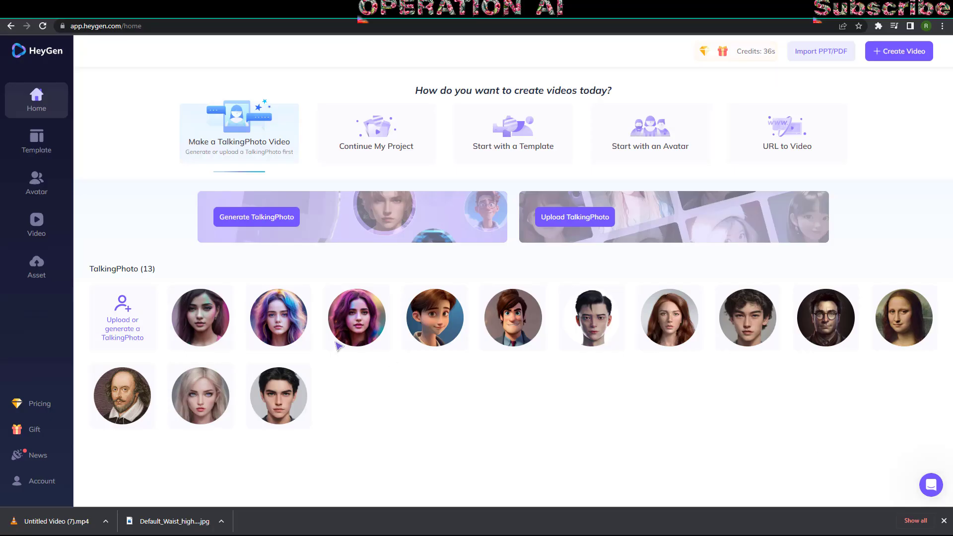
Upload the blonde portrait 44 from Downloads as a new talking photo
click(147, 323)
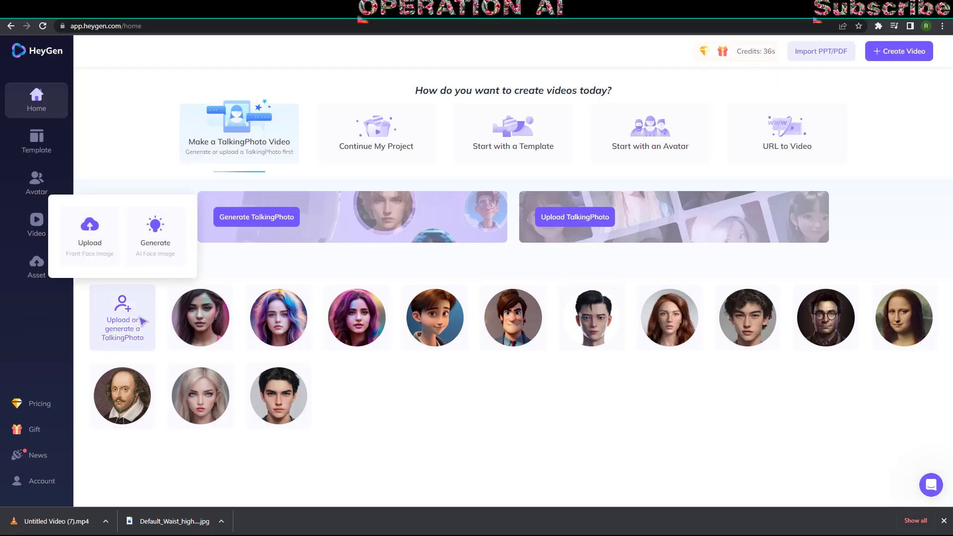
click(93, 230)
click(326, 201)
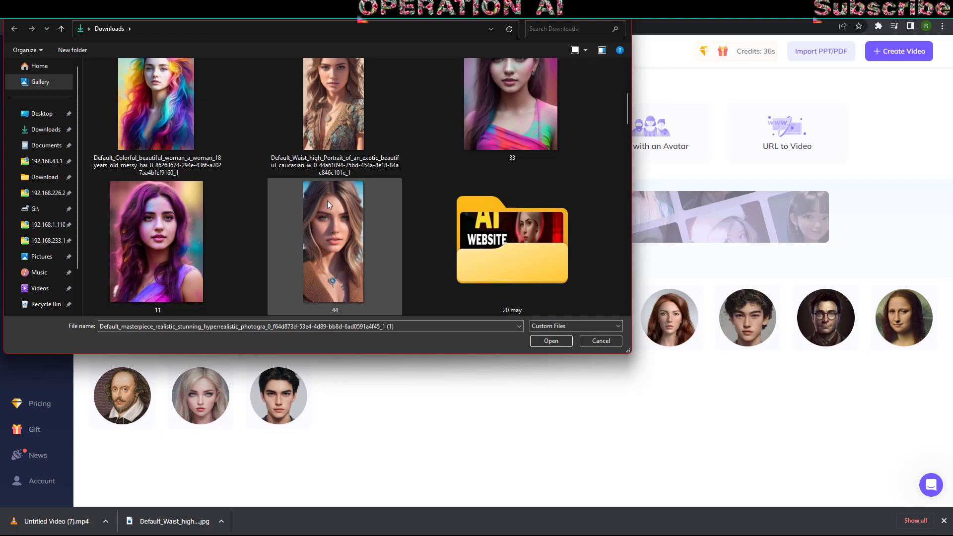
double_click(329, 210)
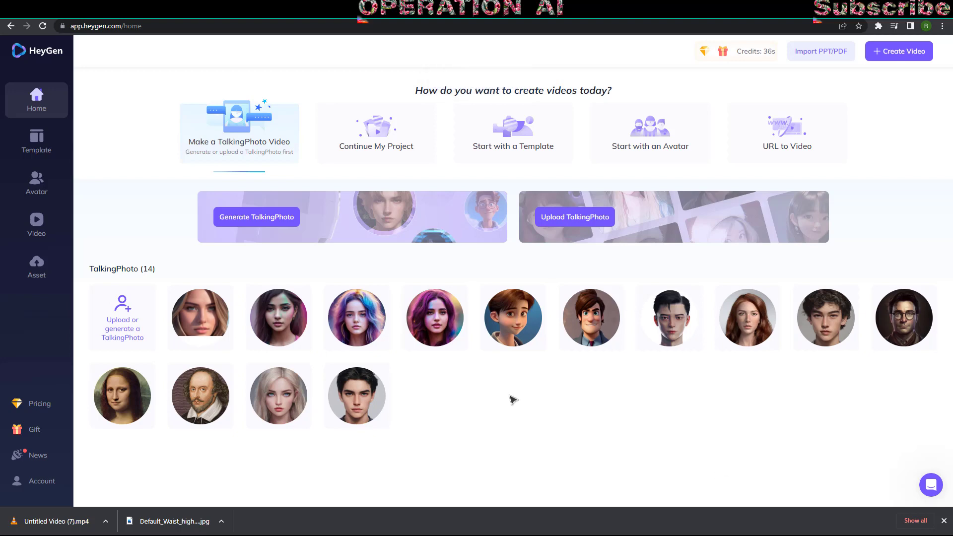
Create a video from portrait 44 using the pasted 'Welcome, wonderful audience' script and submit it directly
click(198, 302)
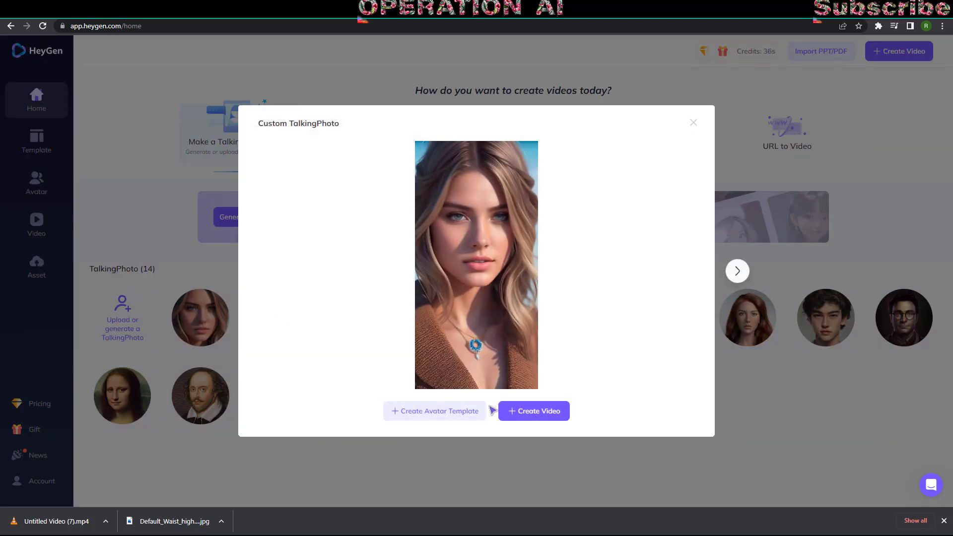
click(535, 410)
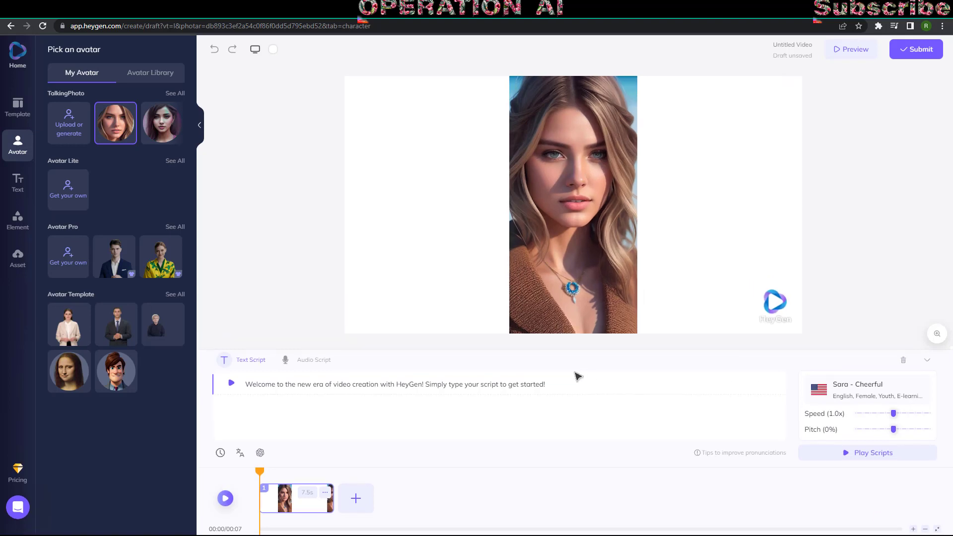
drag(359, 375, 199, 375)
key(BackSpace)
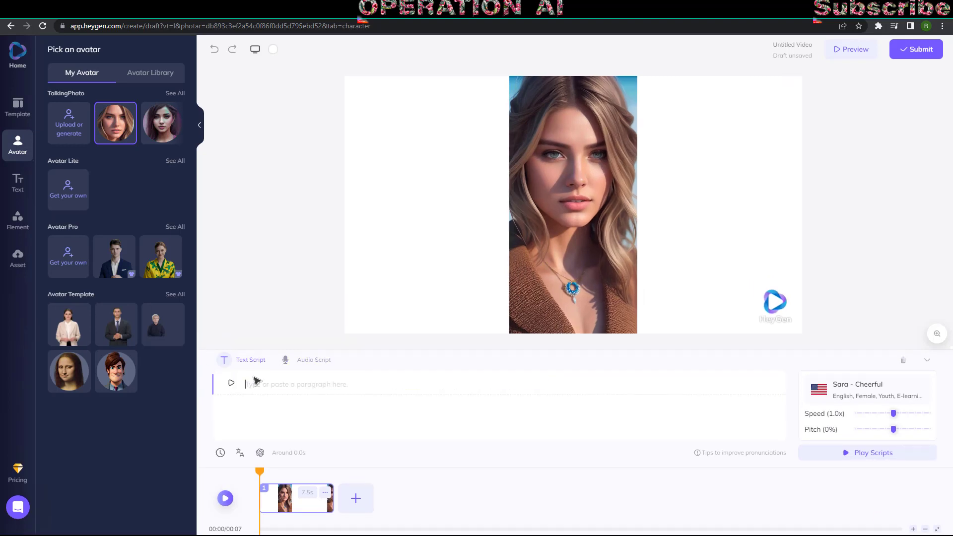
right_click(253, 381)
click(286, 300)
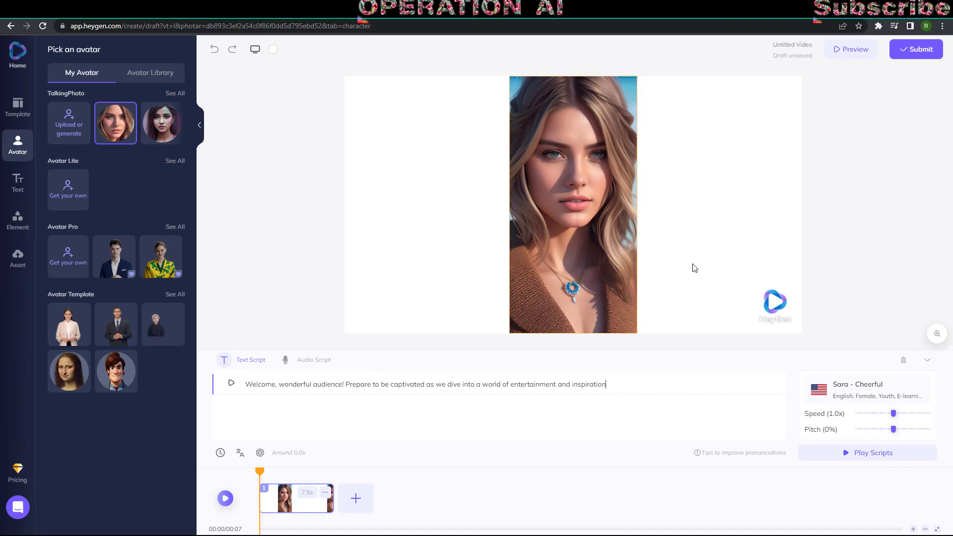
click(913, 49)
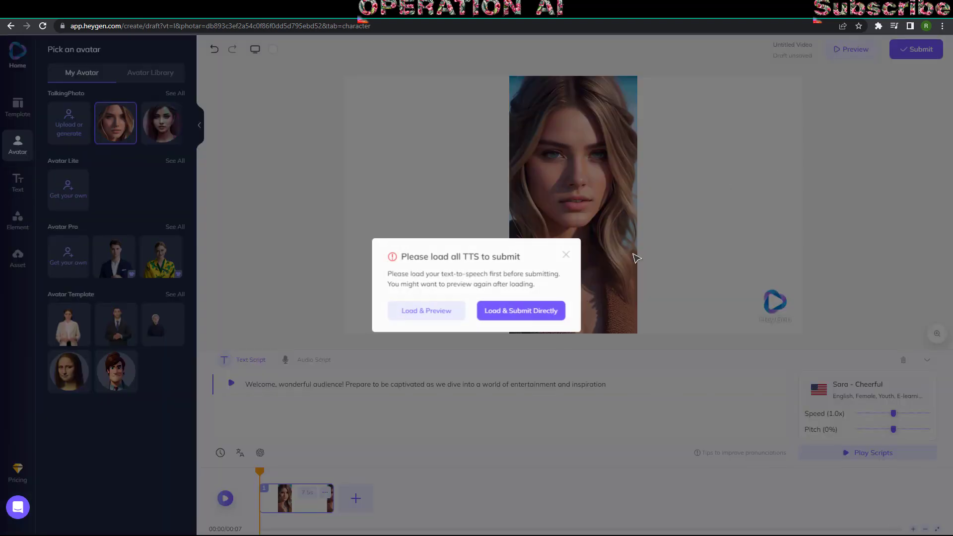
click(532, 313)
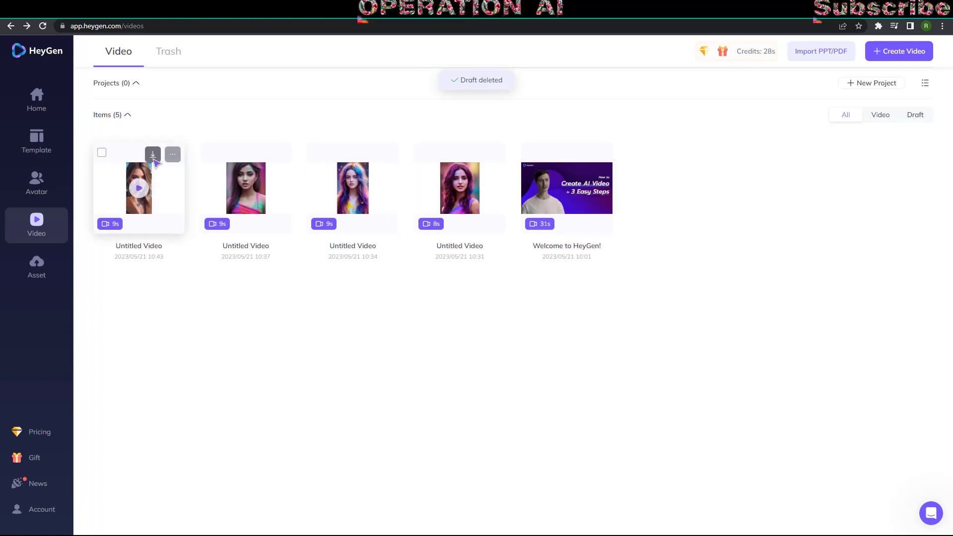
Save the blonde portrait's finished clip as Untitled Video (8).mp4 and play it in VLC
click(153, 155)
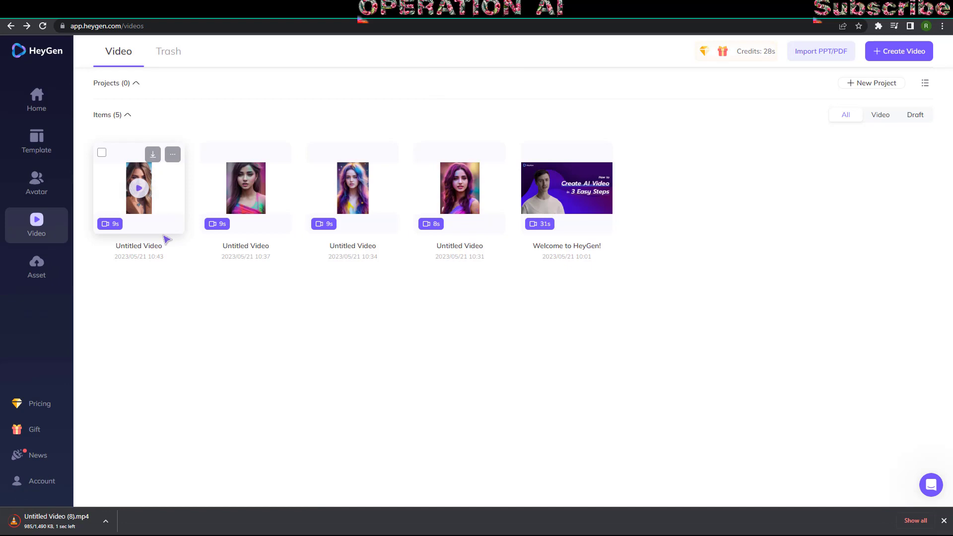
click(70, 520)
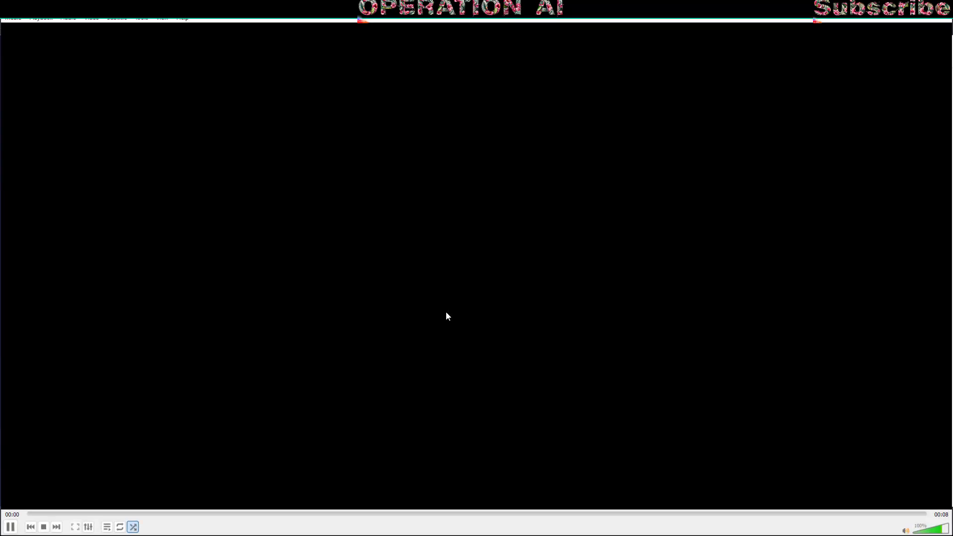